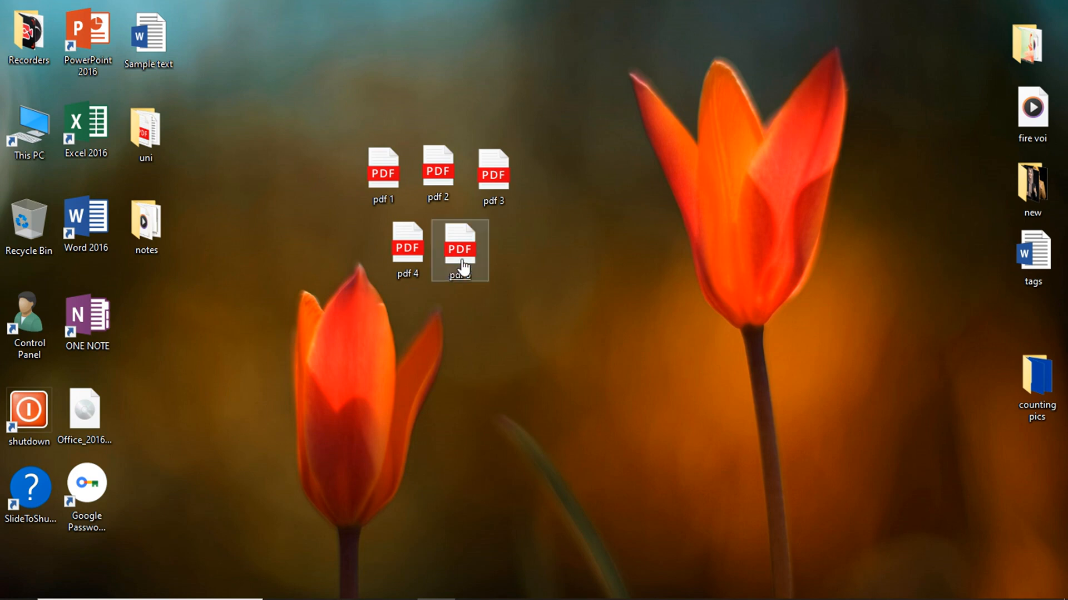
Switch to the Chrome browser and open the smallpdf.com website.
mouse_move(322, 587)
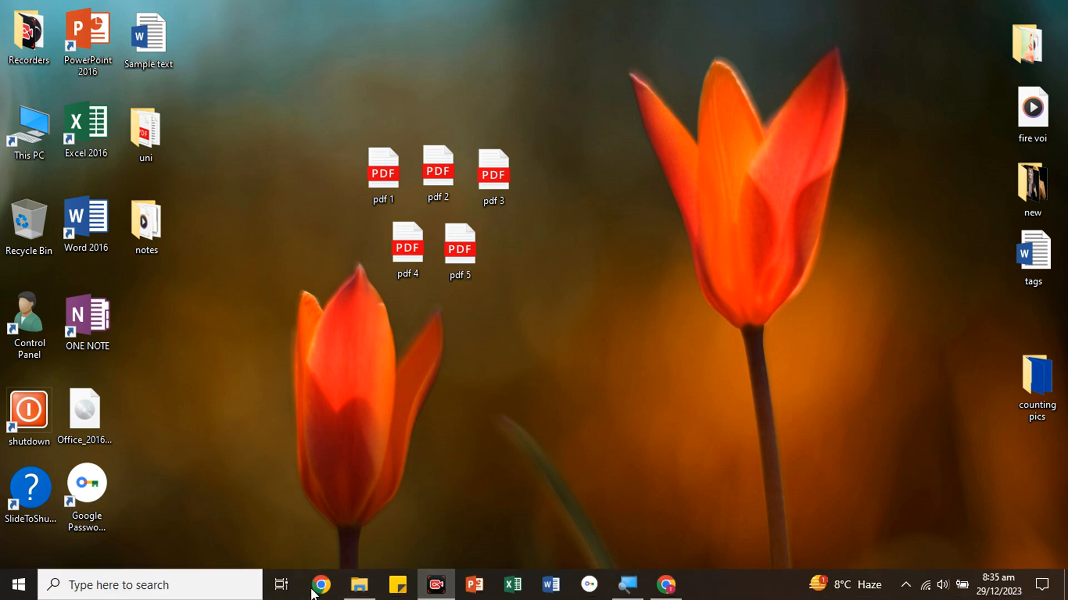
click(667, 584)
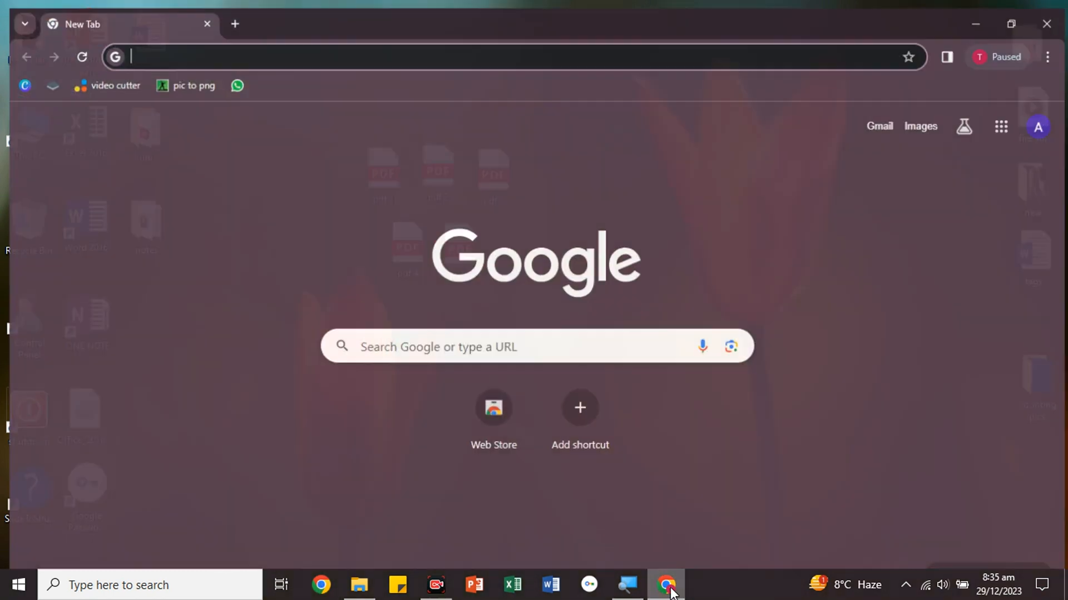
click(319, 49)
text(smal)
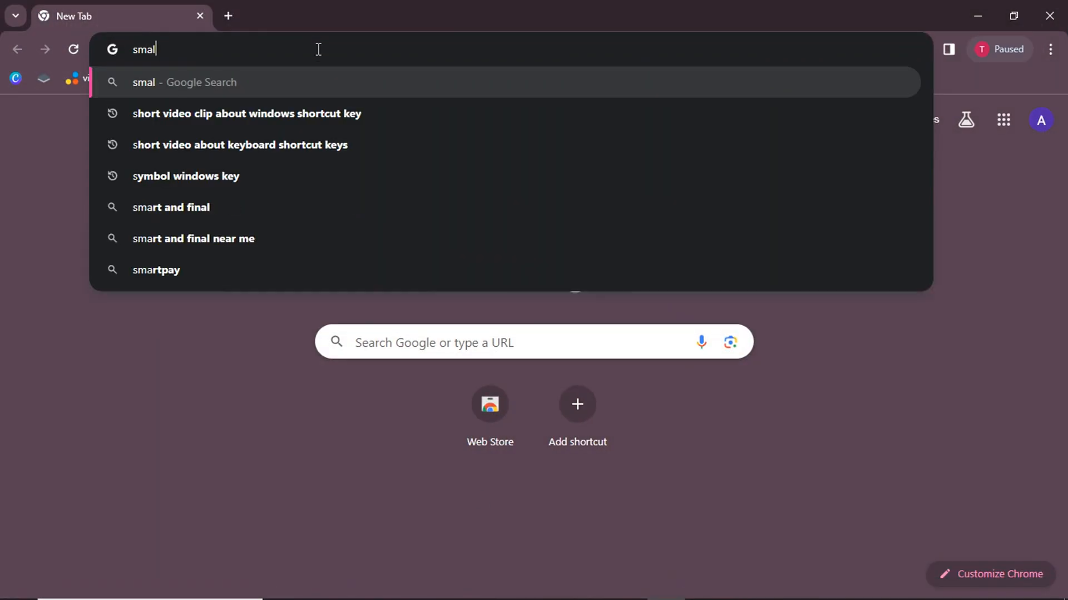
text(lpdf)
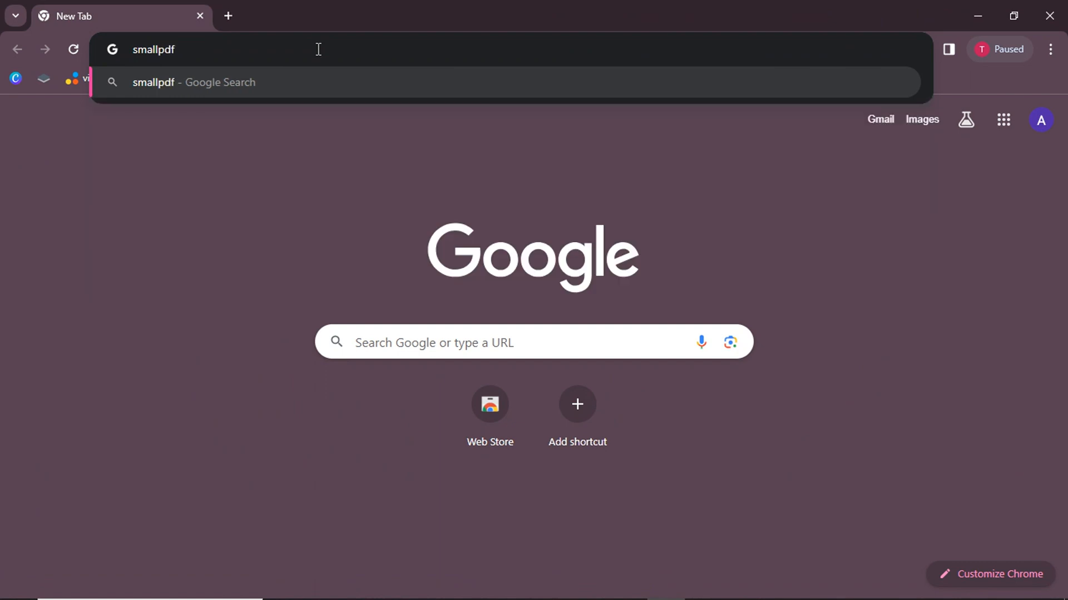
text(.com)
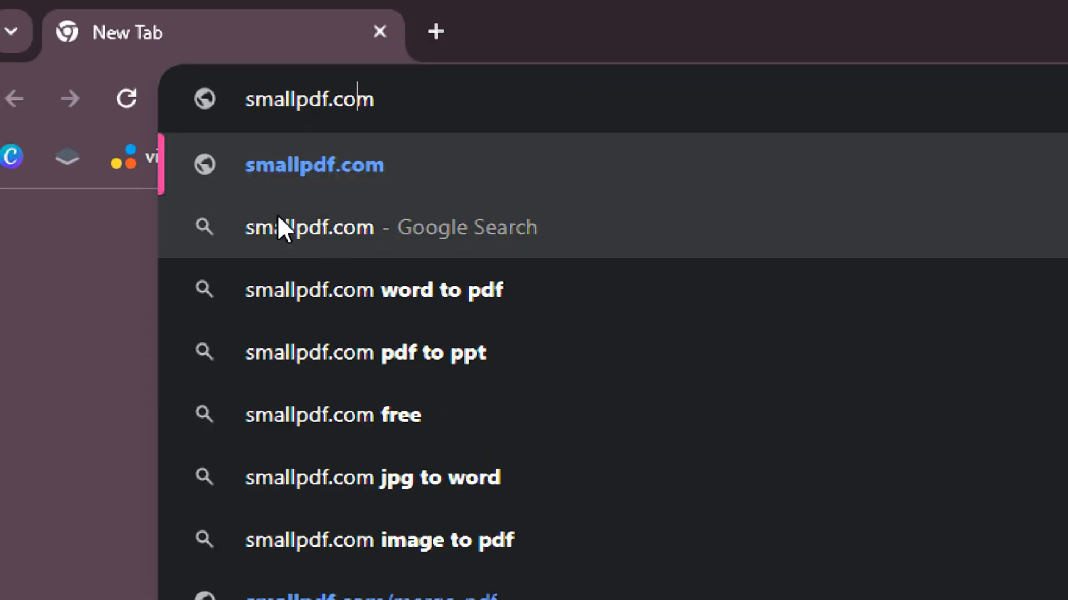
click(398, 164)
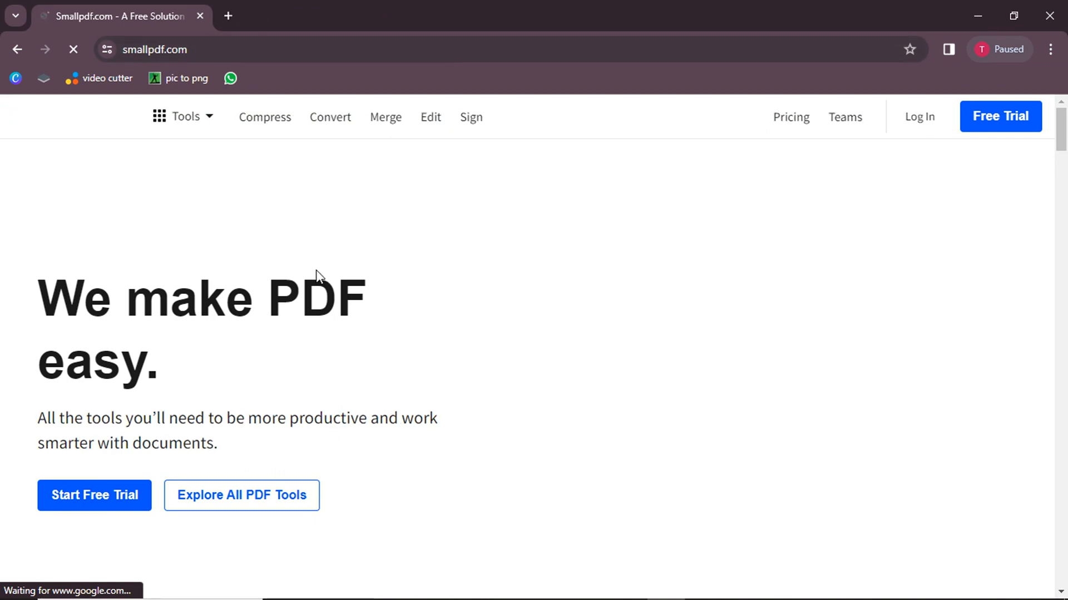
Look over the Smallpdf home page and open the Merge PDF tool.
scroll(459, 389, down, 10)
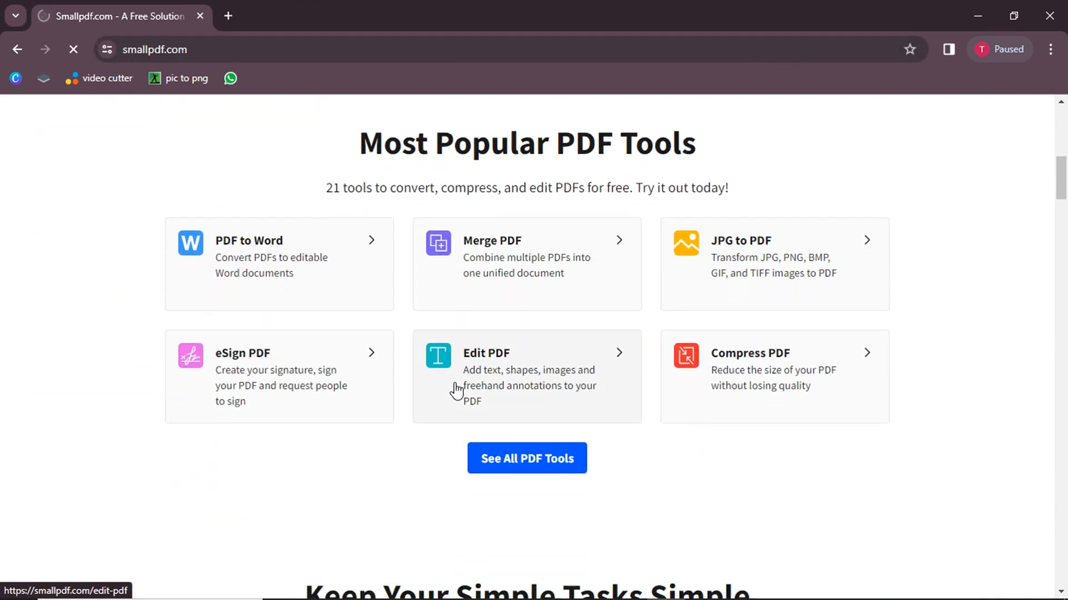
scroll(456, 389, down, 20)
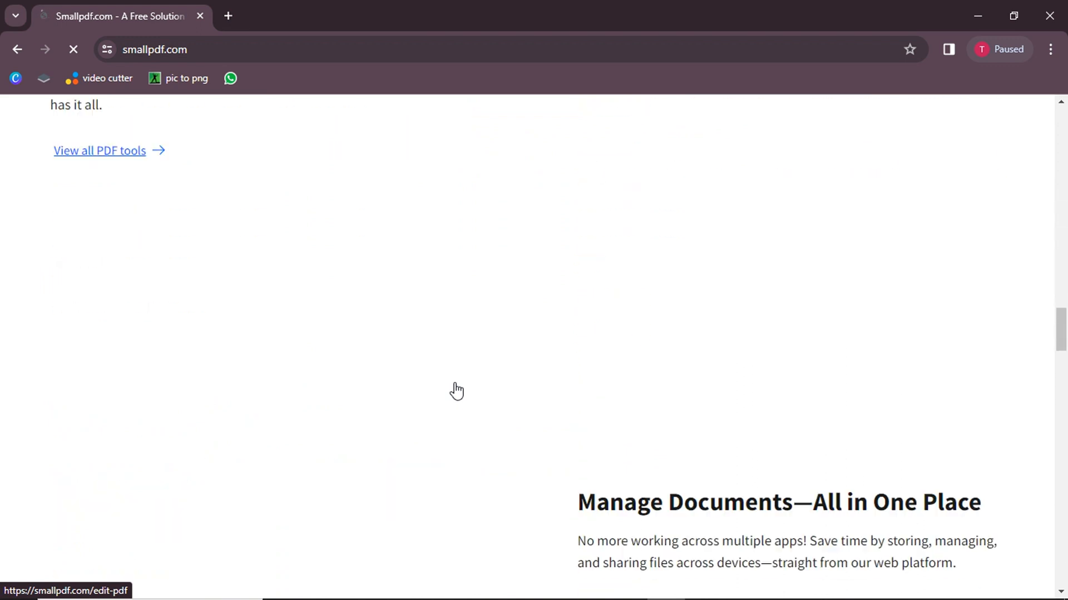
scroll(456, 389, down, 12)
scroll(456, 389, up, 17)
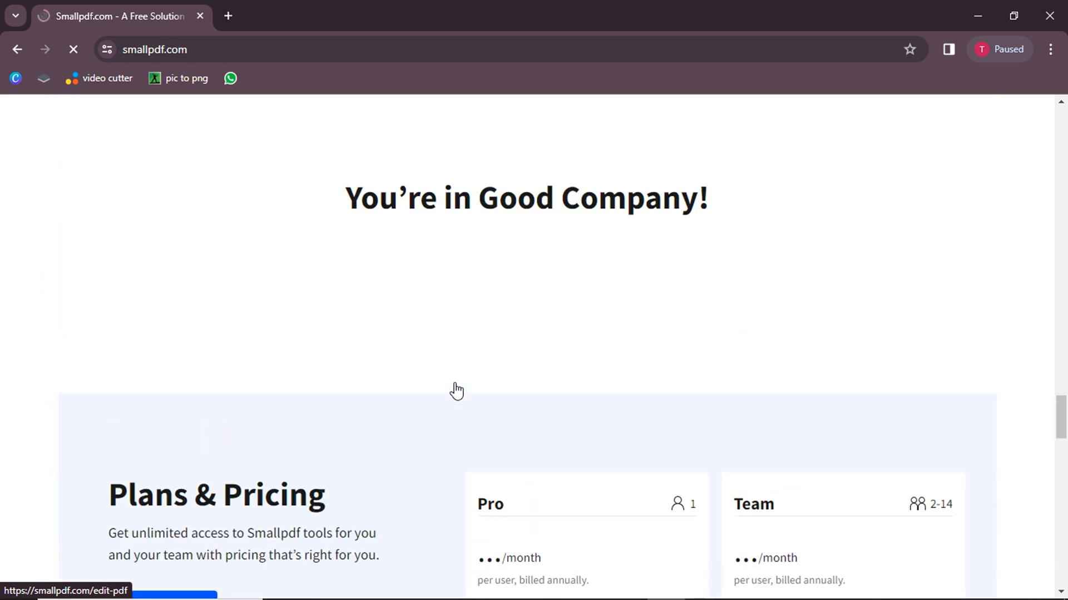
scroll(459, 389, up, 15)
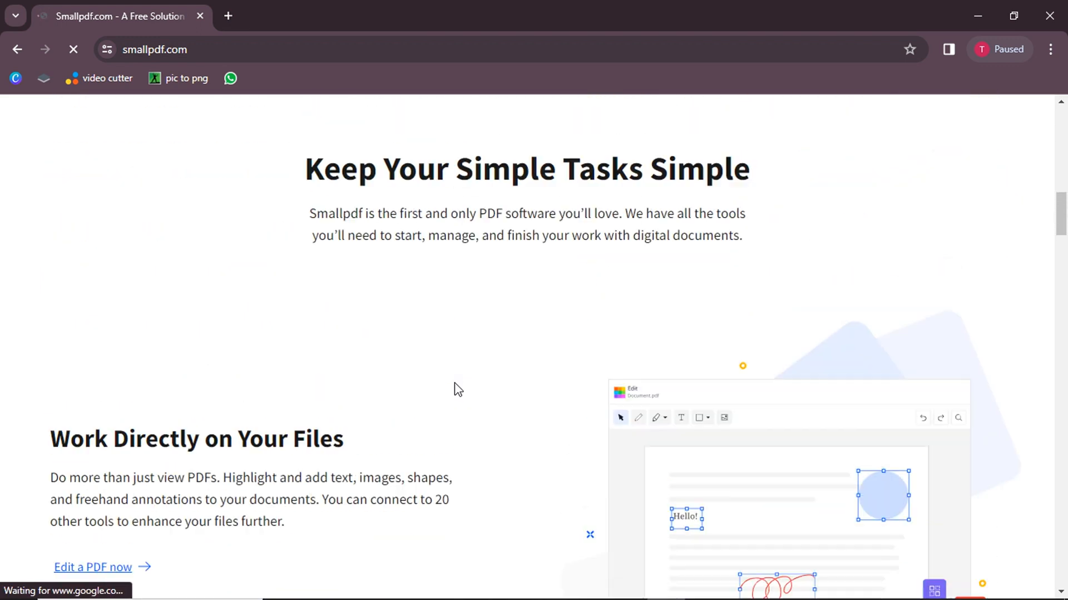
scroll(458, 390, up, 7)
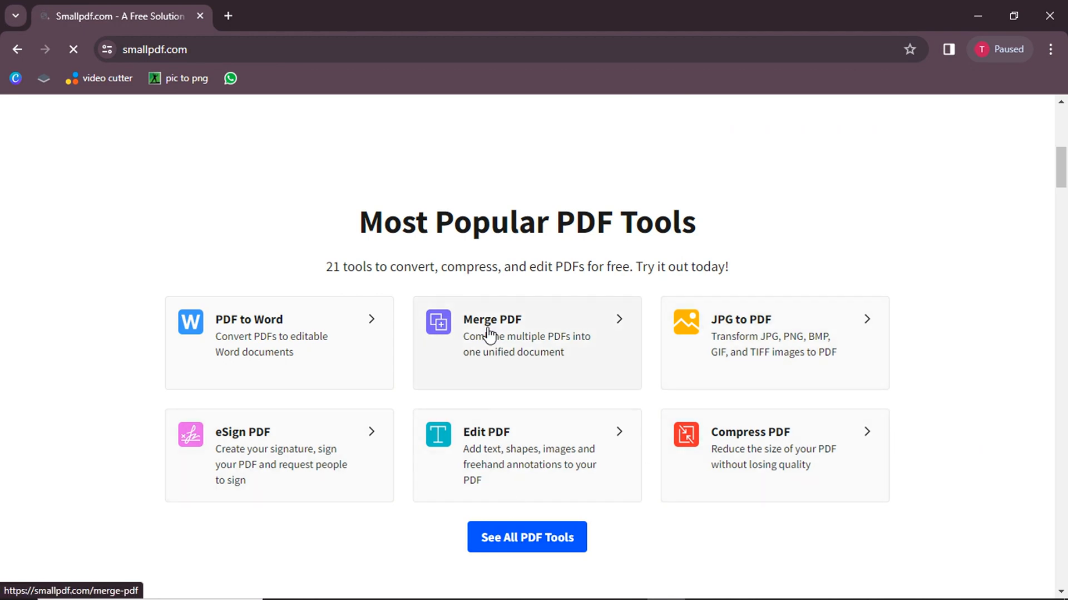
scroll(489, 335, up, 7)
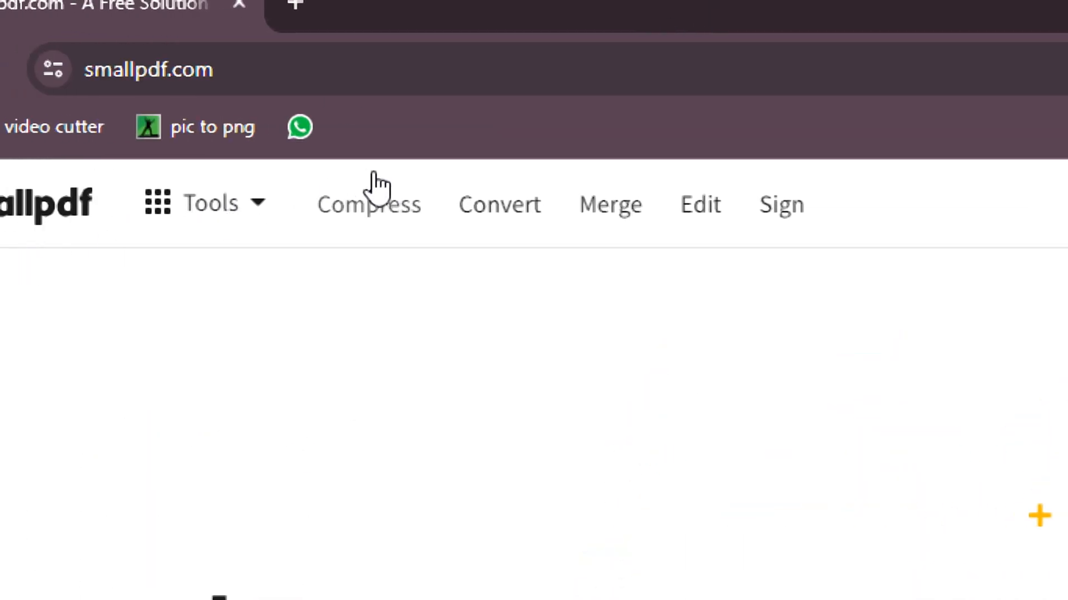
click(253, 213)
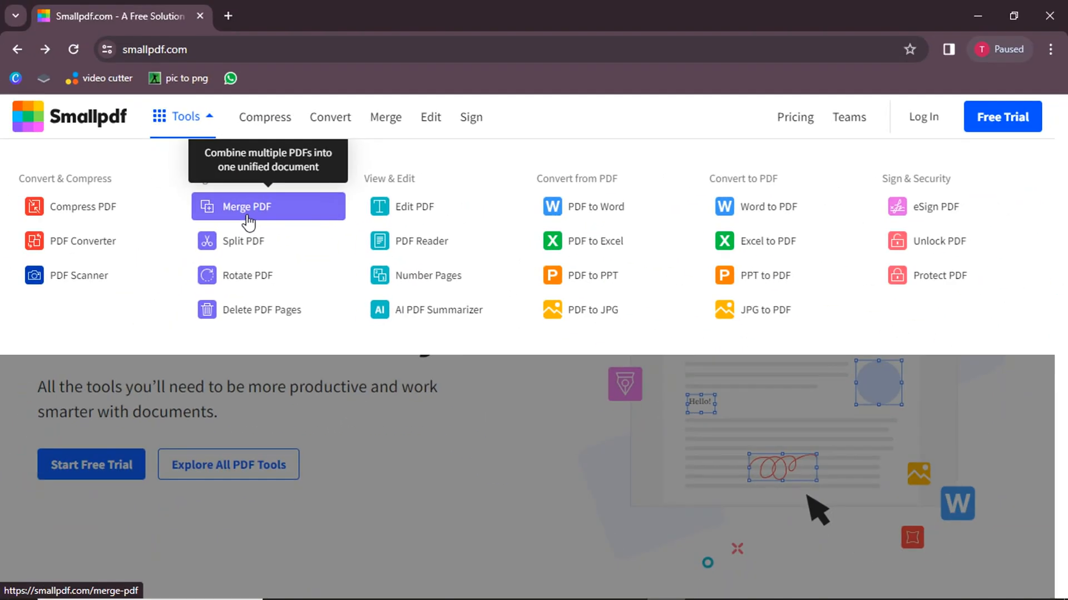
click(248, 224)
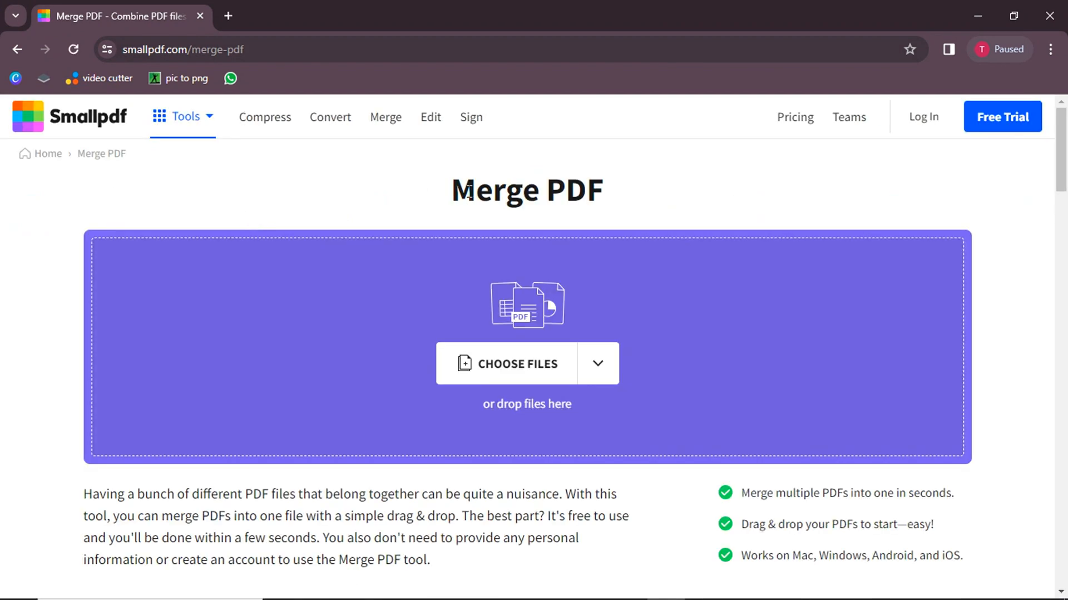
Upload pdf 1, pdf 2, pdf 3, pdf 4 and pdf 5 from the Desktop folder into the merge tool.
scroll(676, 420, down, 5)
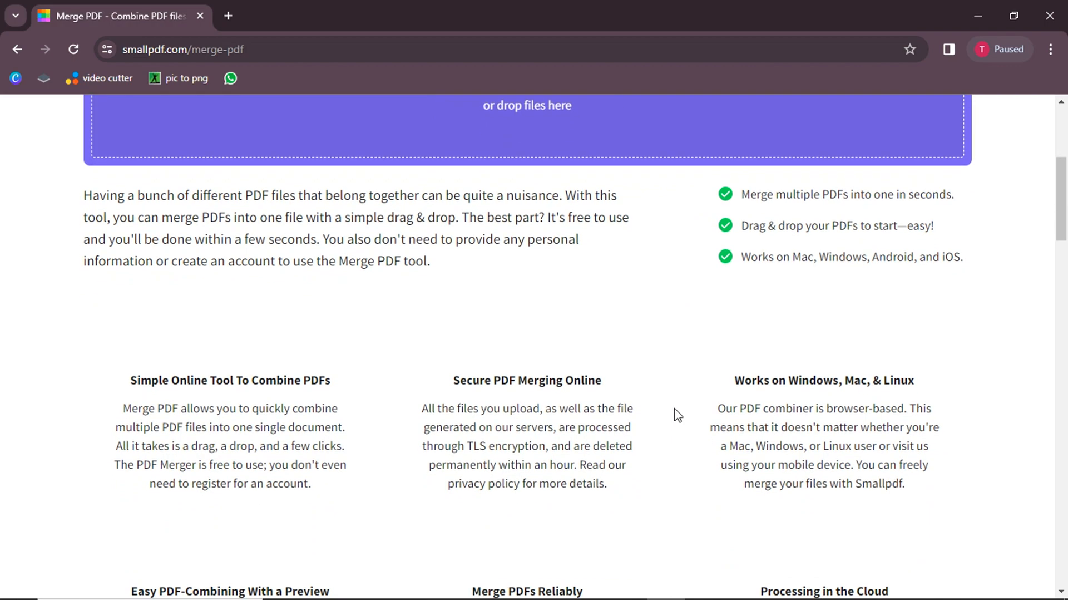
scroll(678, 414, down, 7)
scroll(678, 413, down, 5)
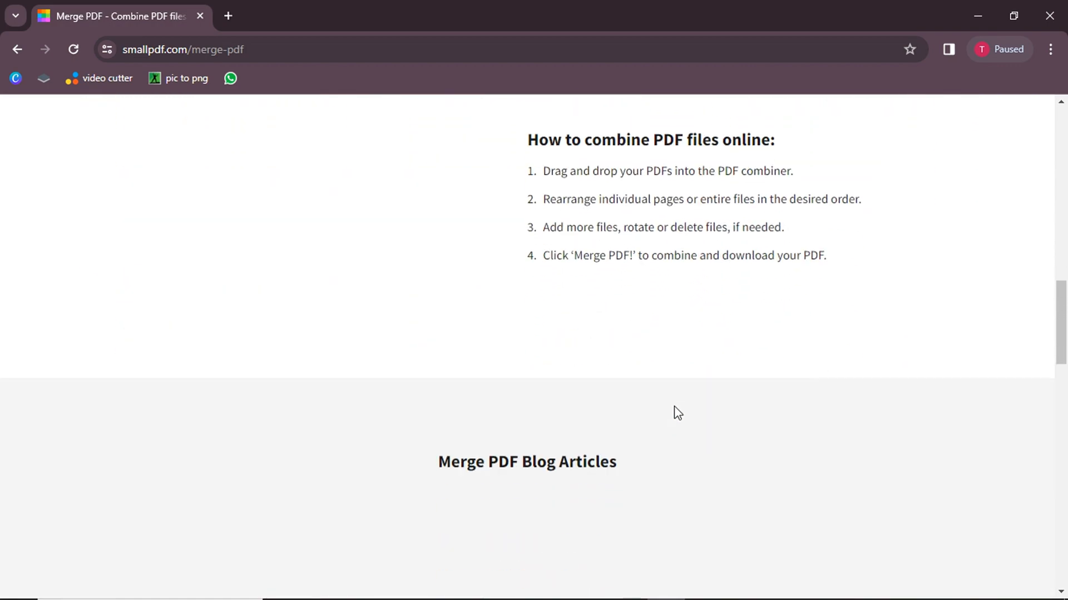
scroll(678, 413, up, 18)
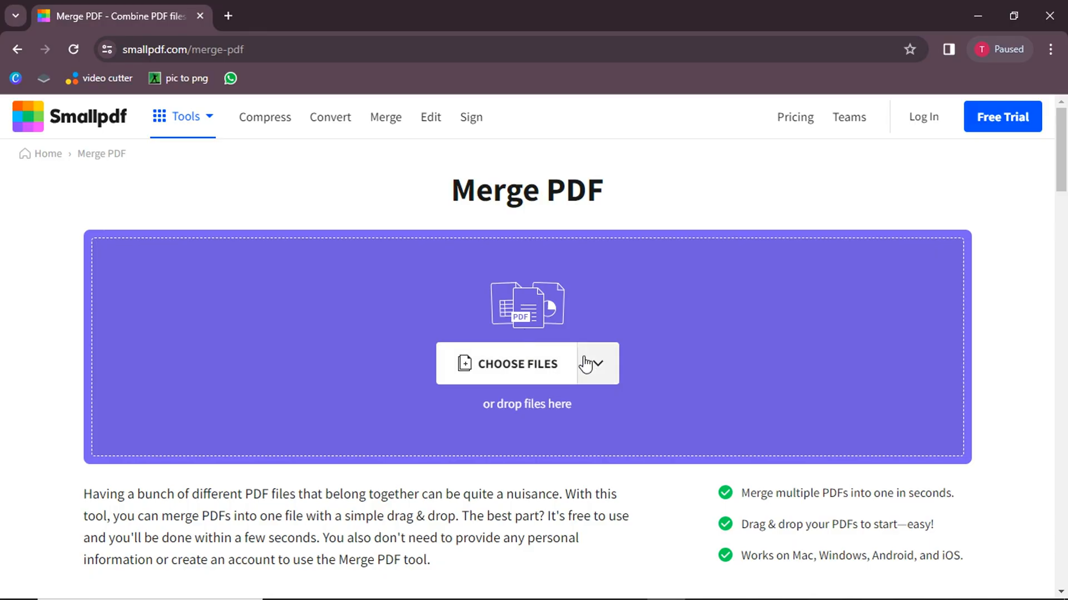
click(521, 377)
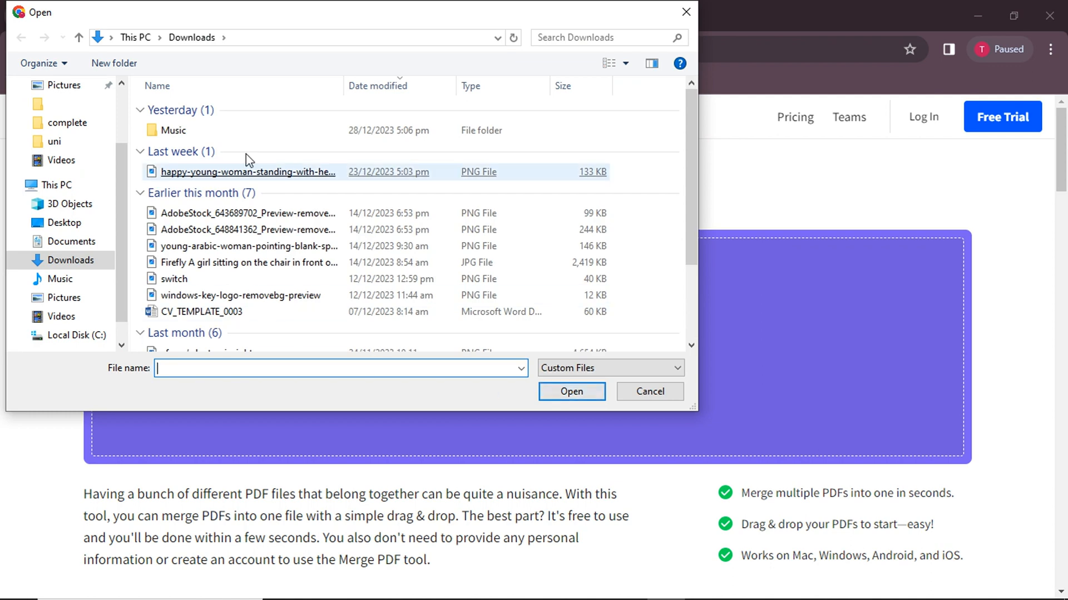
click(64, 223)
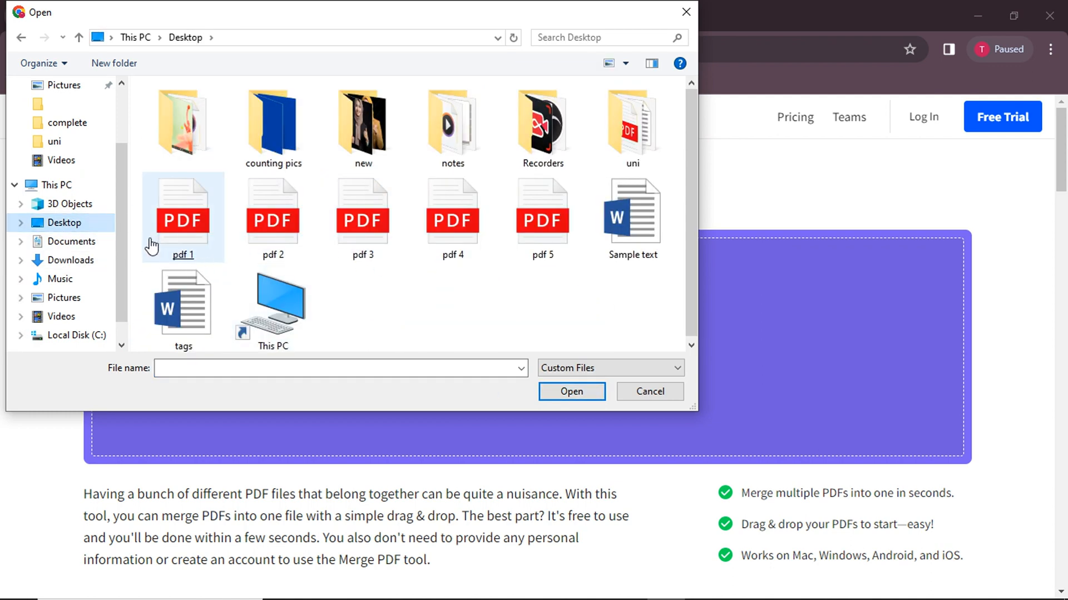
drag(136, 216, 555, 224)
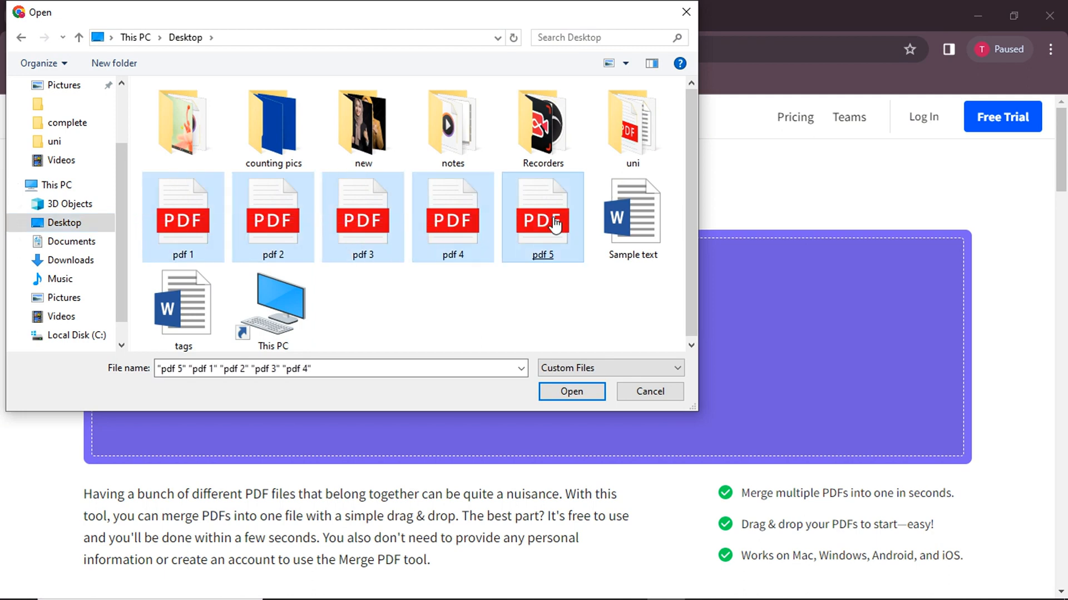
click(573, 391)
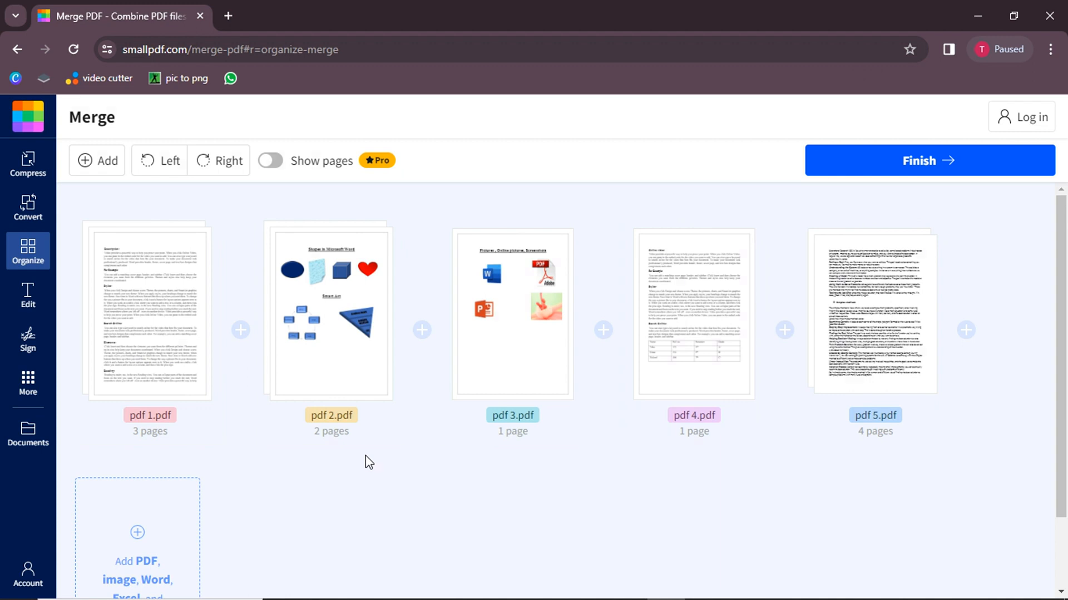
Check the uploaded files and finish merging them in their current order, pdf 1 to pdf 5.
scroll(369, 462, down, 2)
scroll(368, 462, up, 2)
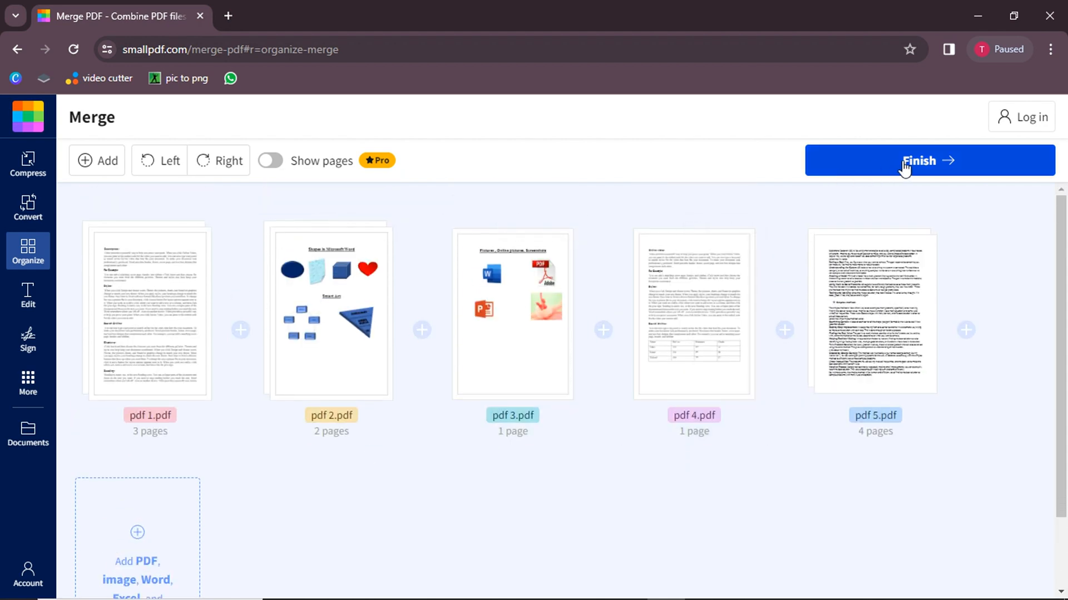
click(933, 174)
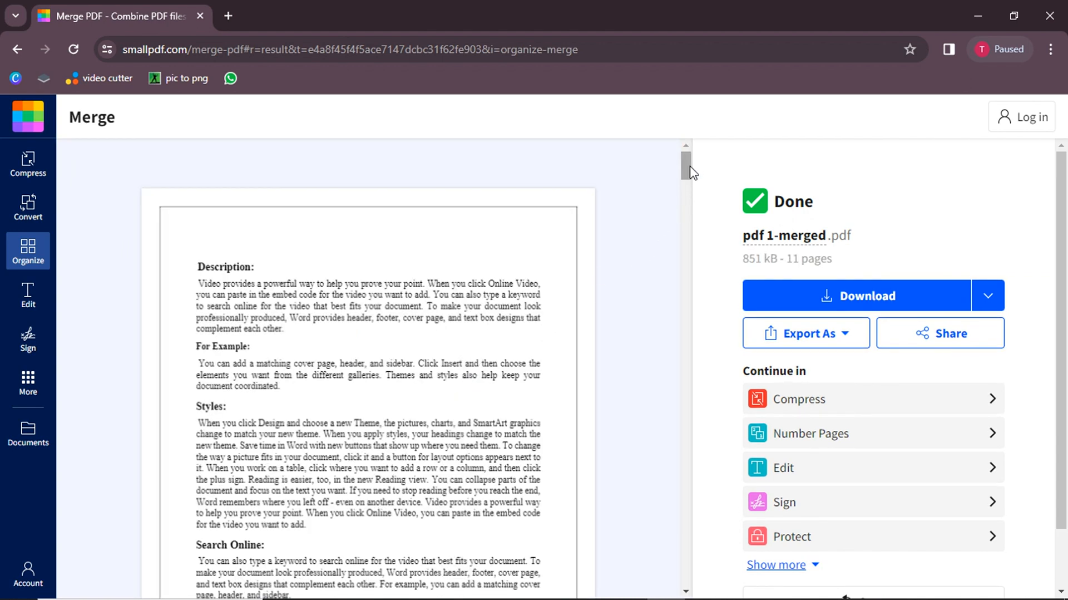
Download the merged PDF and show the downloaded file in its folder.
mouse_move(690, 173)
mouse_down()
mouse_move(703, 465)
mouse_move(686, 418)
mouse_move(689, 454)
mouse_move(680, 447)
mouse_move(696, 587)
mouse_move(675, 376)
mouse_move(674, 170)
mouse_up()
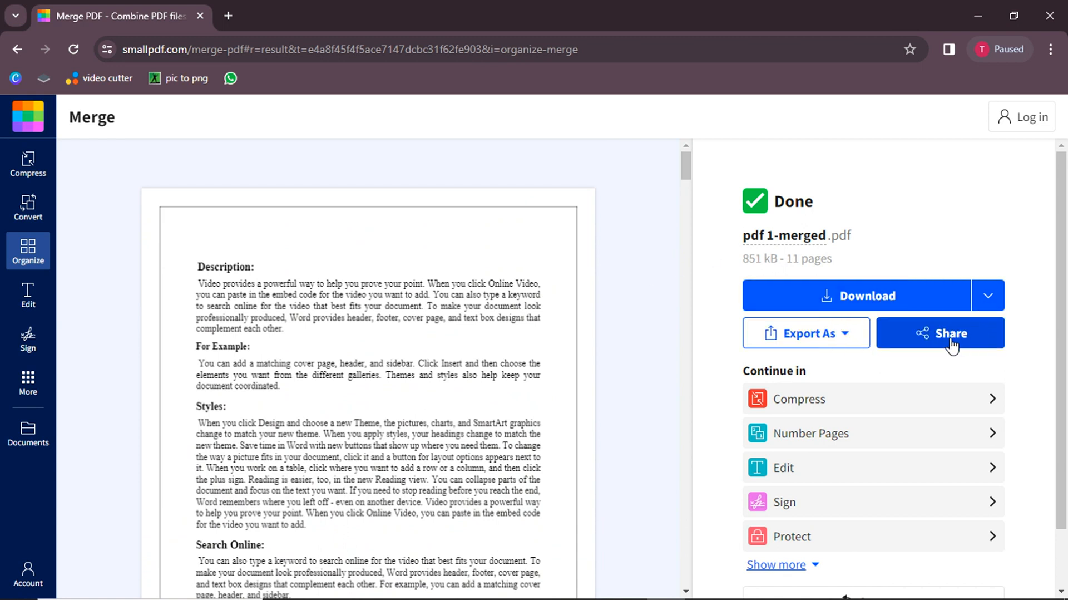
scroll(907, 420, down, 2)
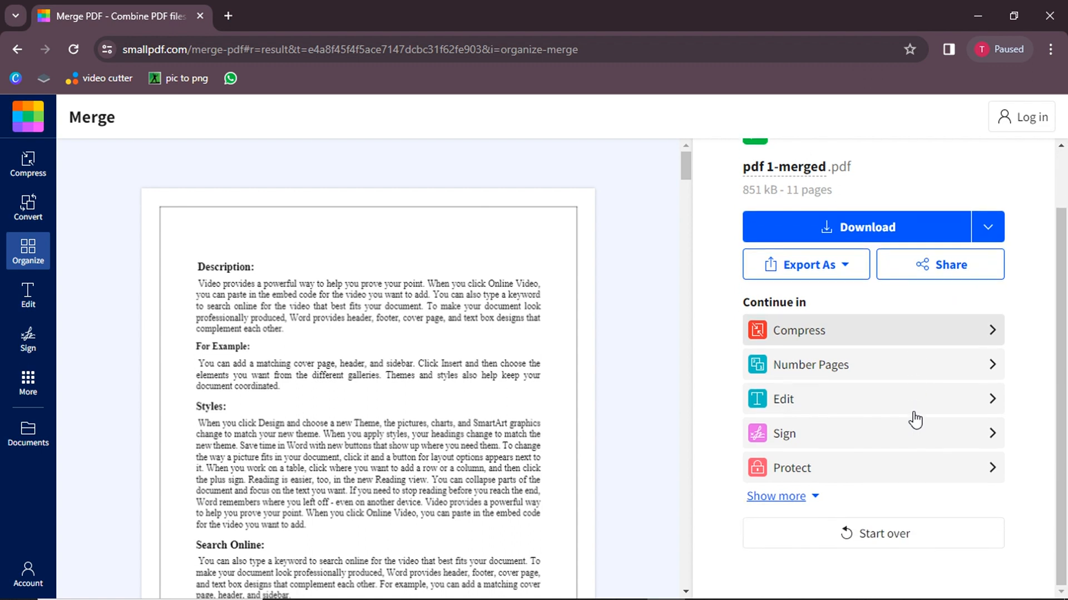
scroll(907, 420, up, 2)
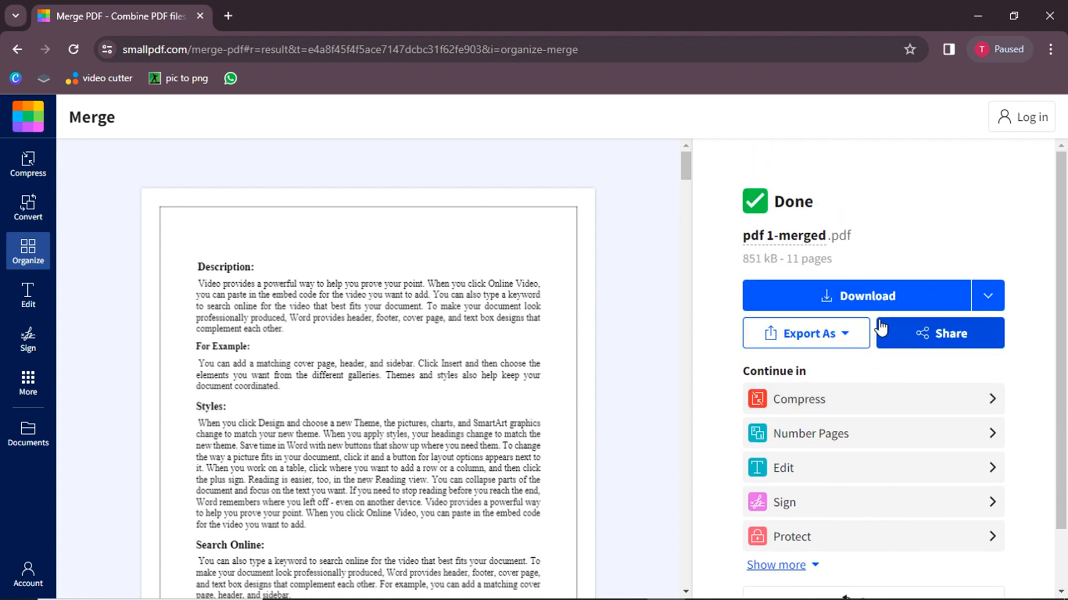
click(904, 303)
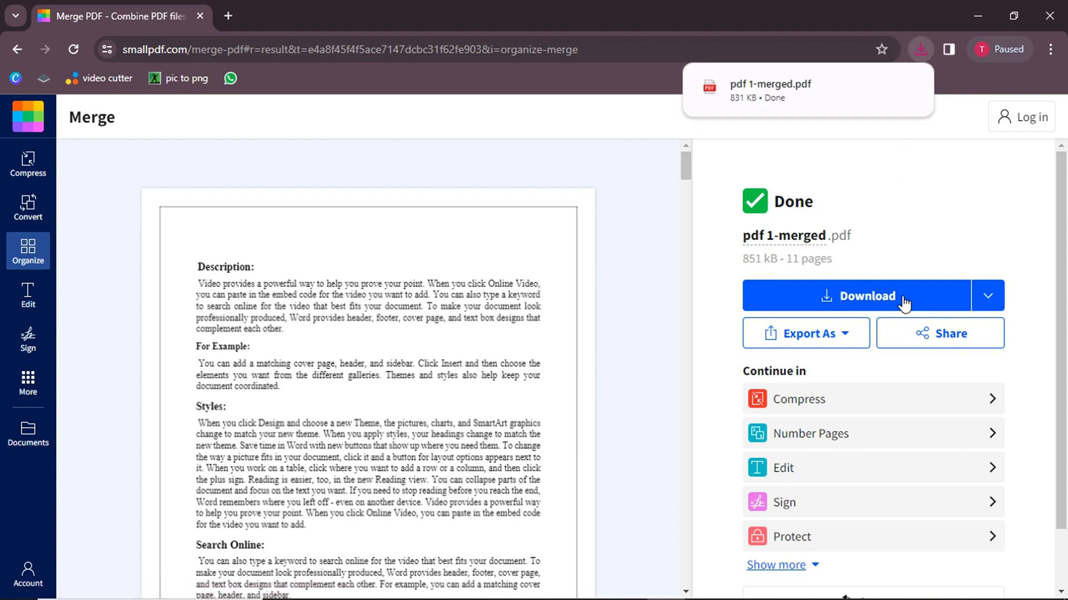
click(922, 50)
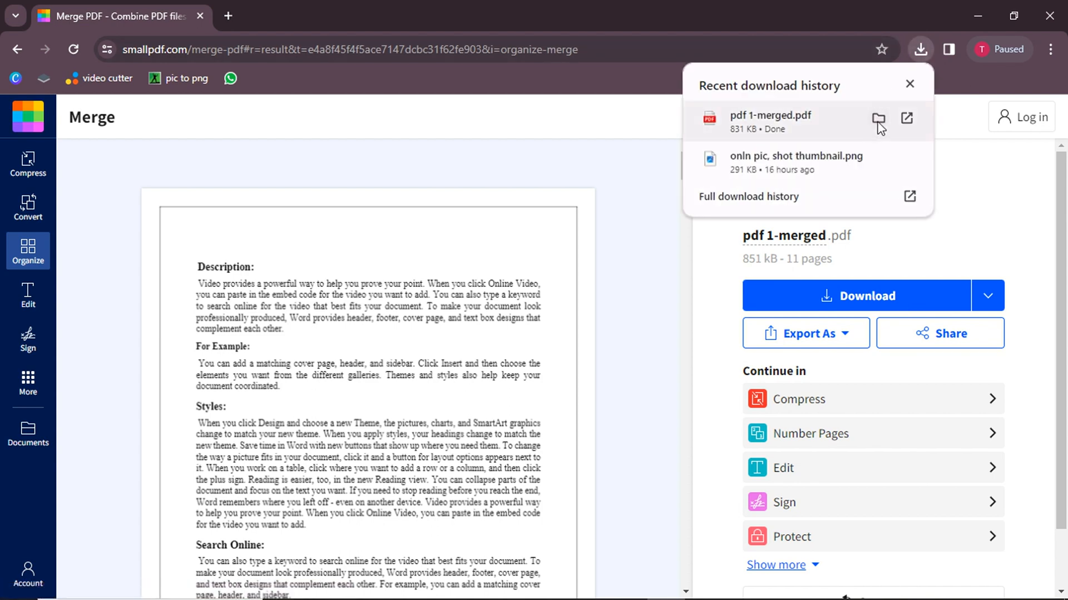
click(879, 119)
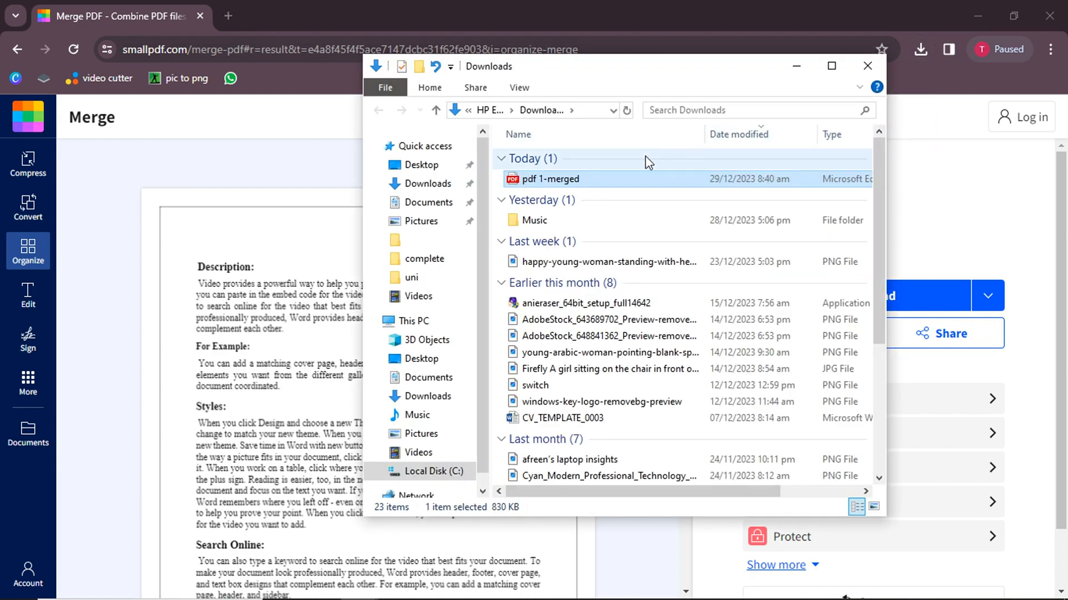
Open pdf 1-merged to look through all its pages, then close it and the Downloads folder window.
double_click(635, 192)
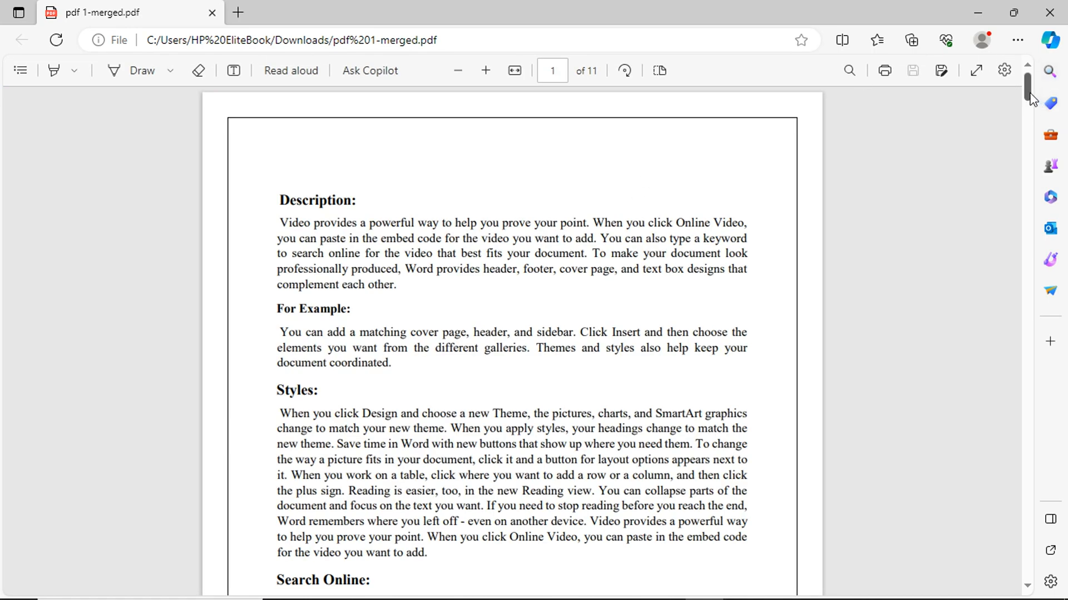
drag(1032, 99, 1034, 250)
drag(1031, 279, 1023, 577)
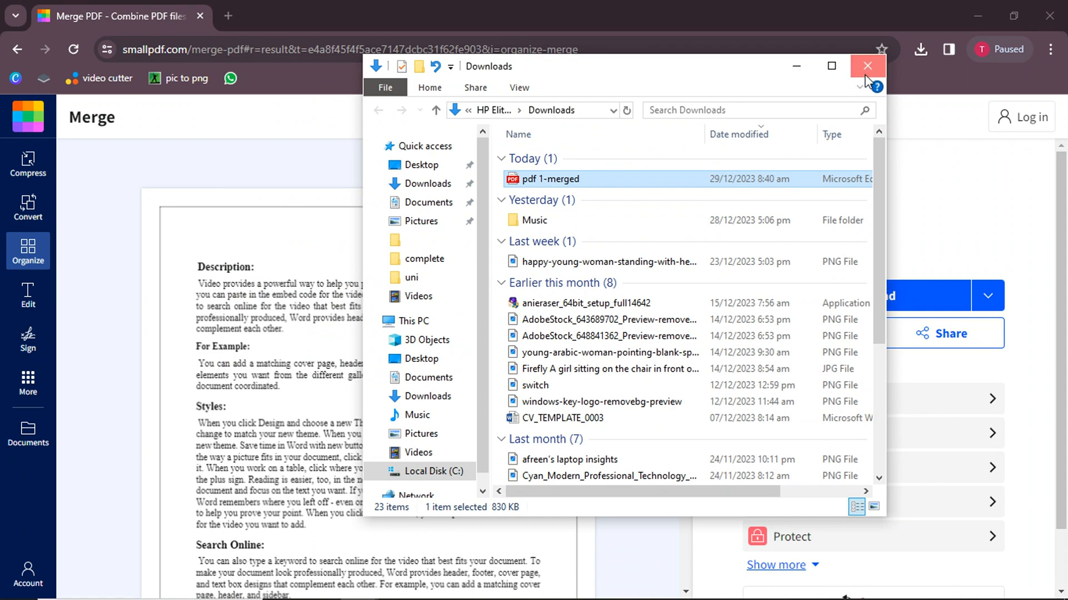
click(867, 66)
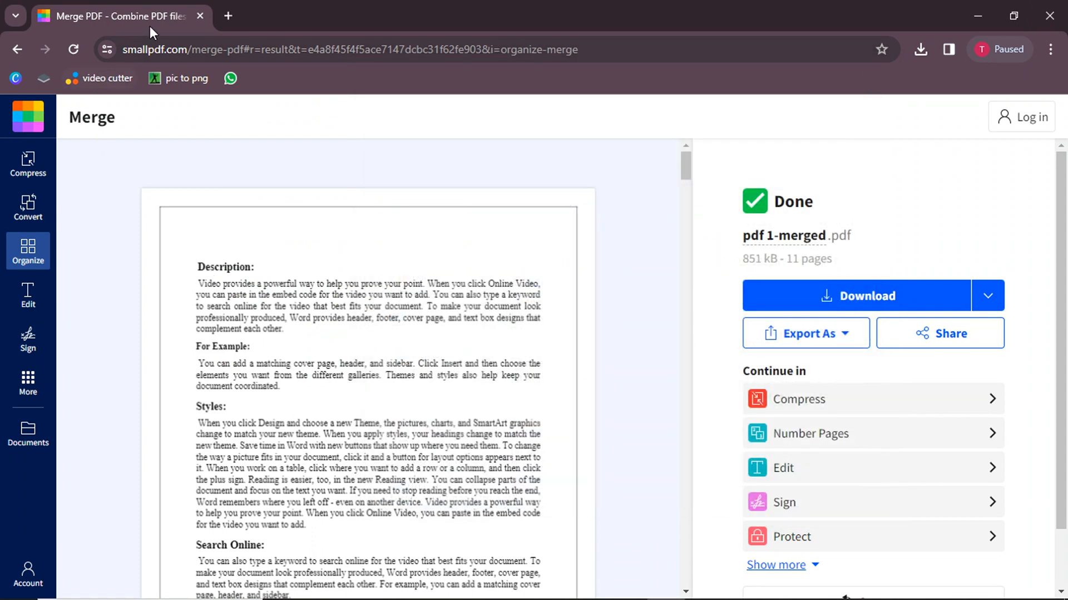
drag(189, 59, 173, 56)
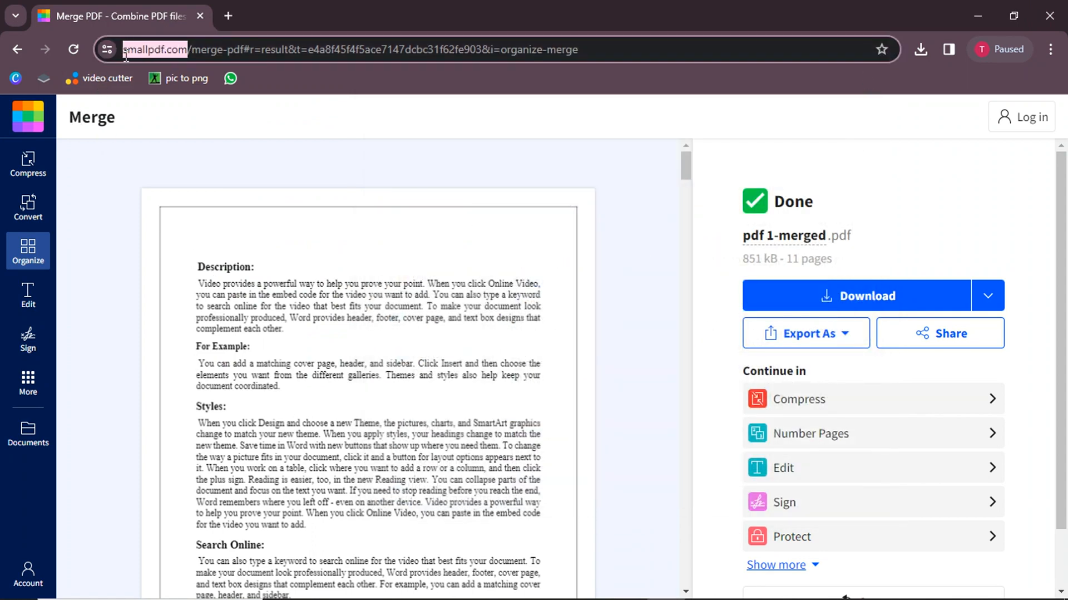
click(371, 177)
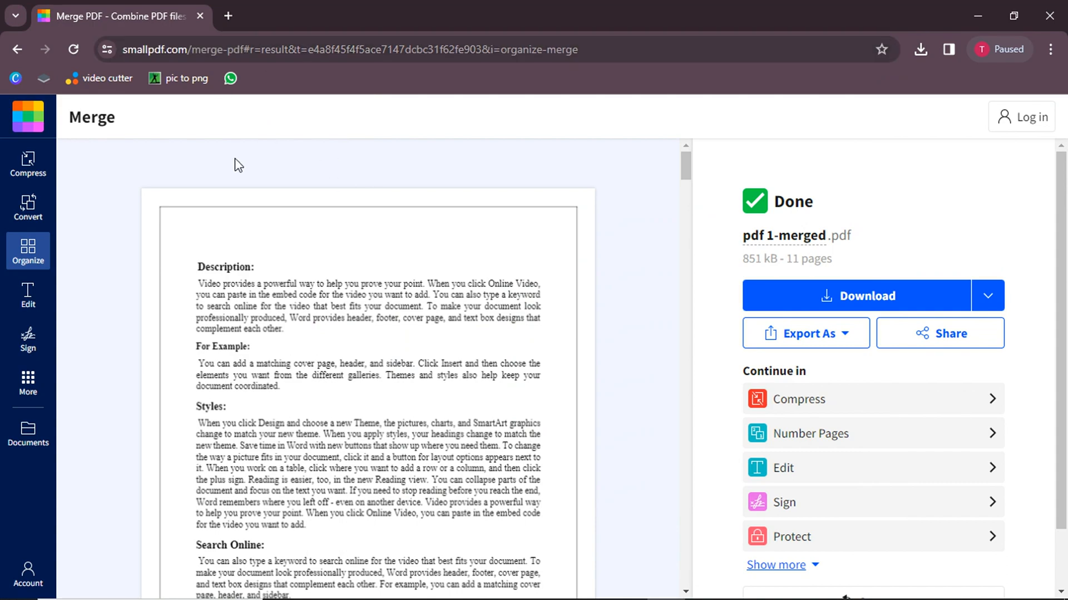
scroll(457, 337, down, 10)
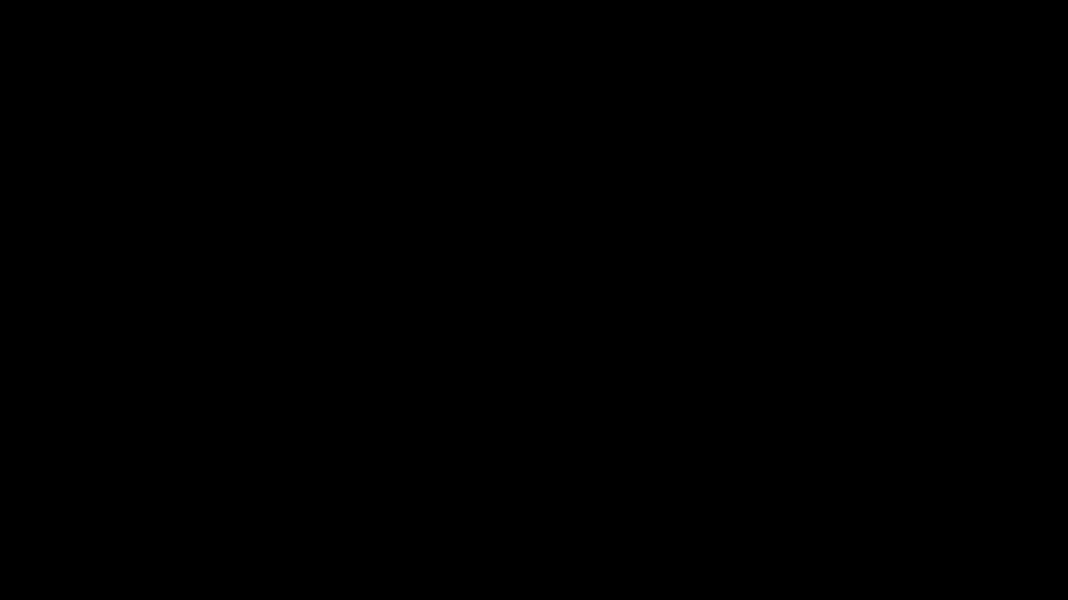
Continue with pdf 1-merged in the Number Pages tool and add page numbers at the bottom-right corner of the pages.
click(995, 436)
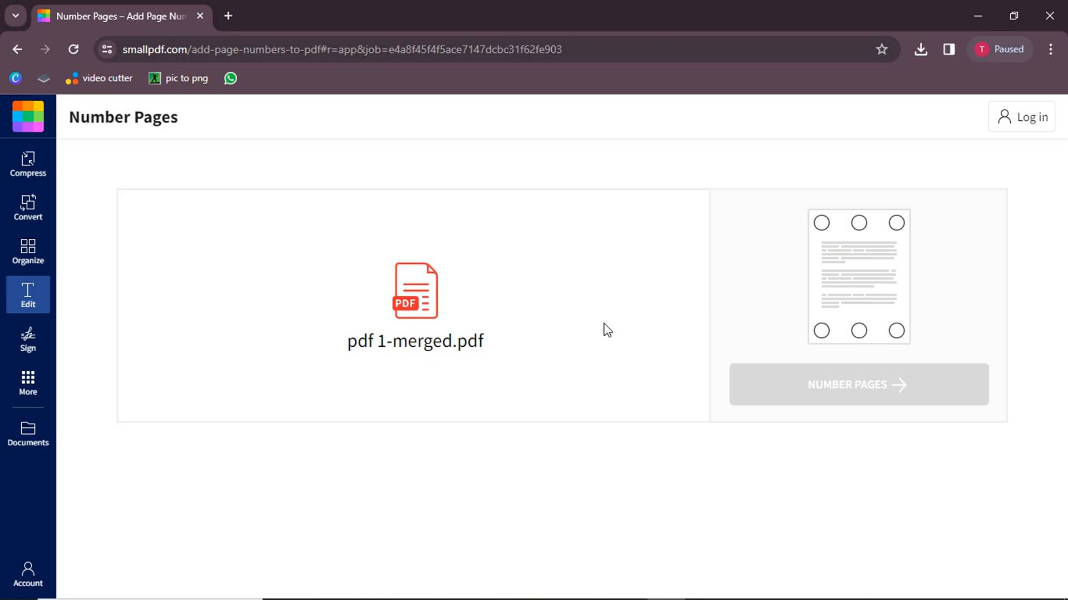
click(896, 331)
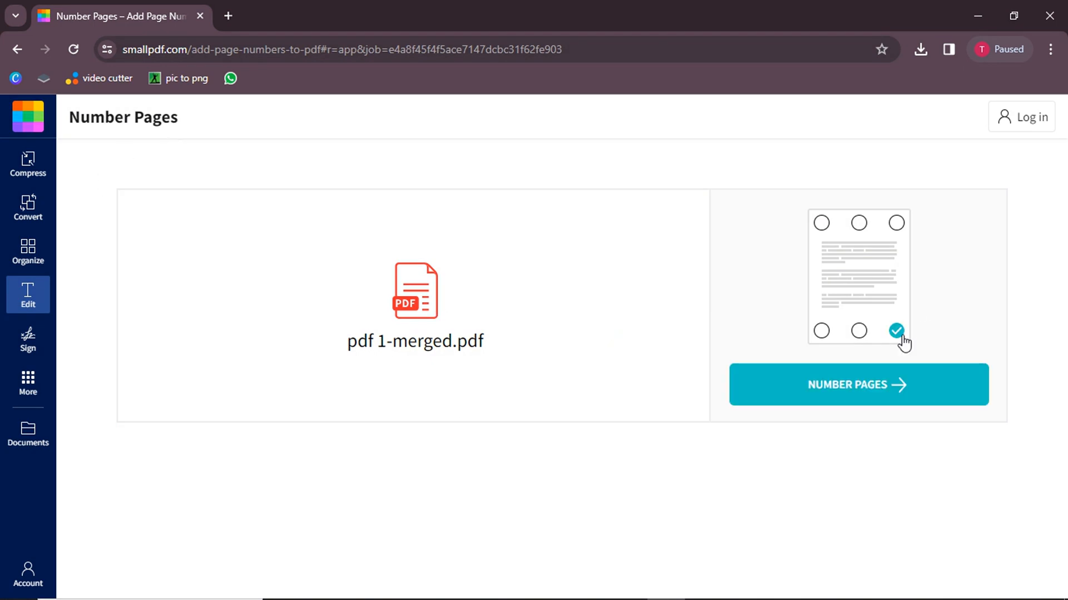
click(873, 385)
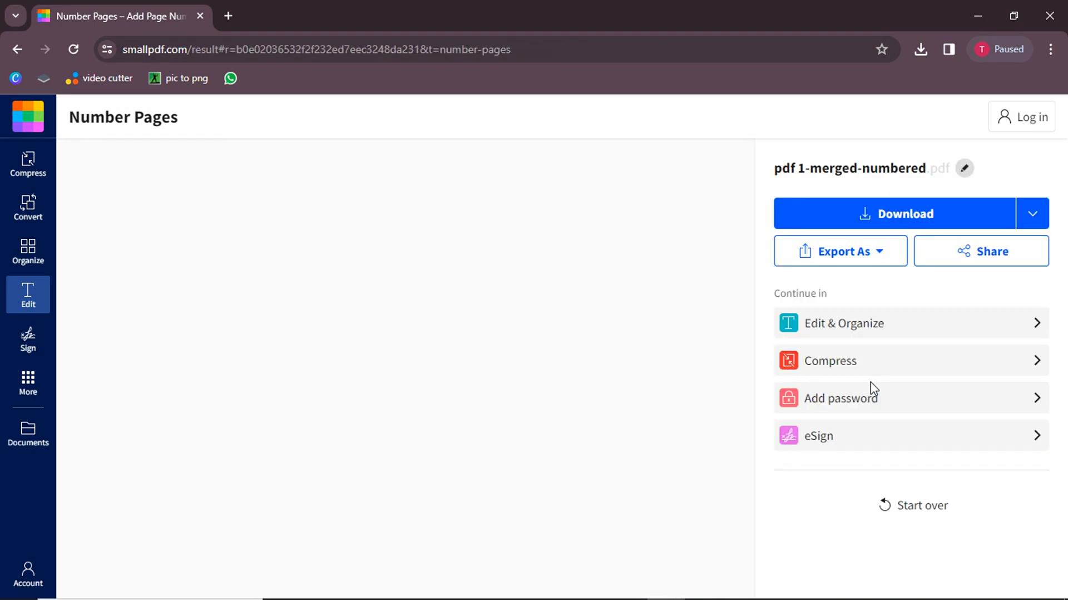
Look through the numbered document's preview at a larger size, checking the page numbers, and return to its first page.
scroll(551, 394, down, 5)
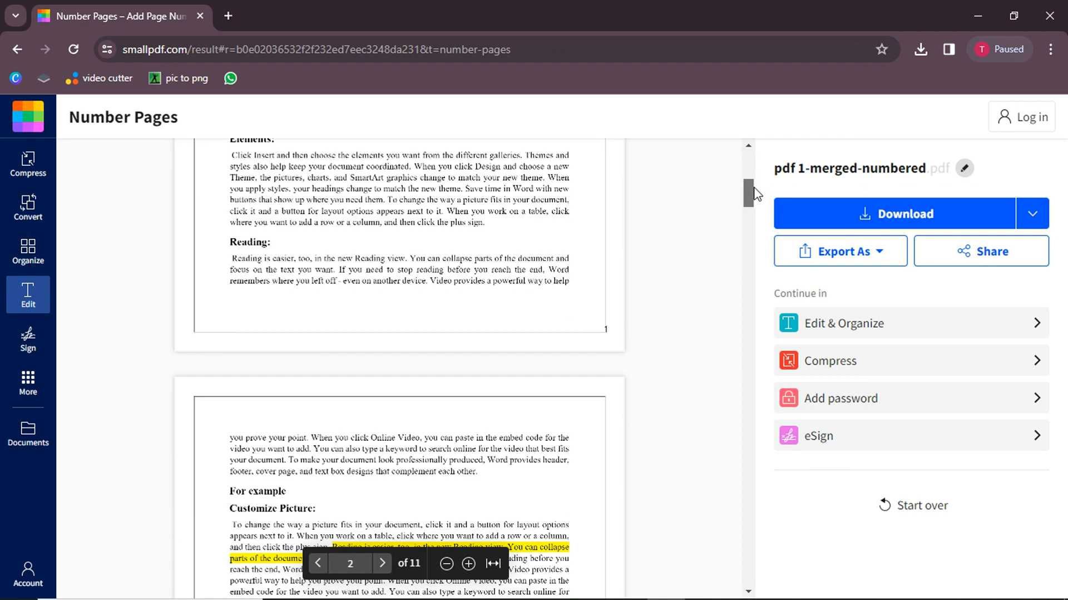
key(ctrl+plus)
key(ctrl+plus)
key(ctrl+plus)
key(ctrl+plus)
scroll(687, 198, up, 5)
scroll(564, 311, down, 10)
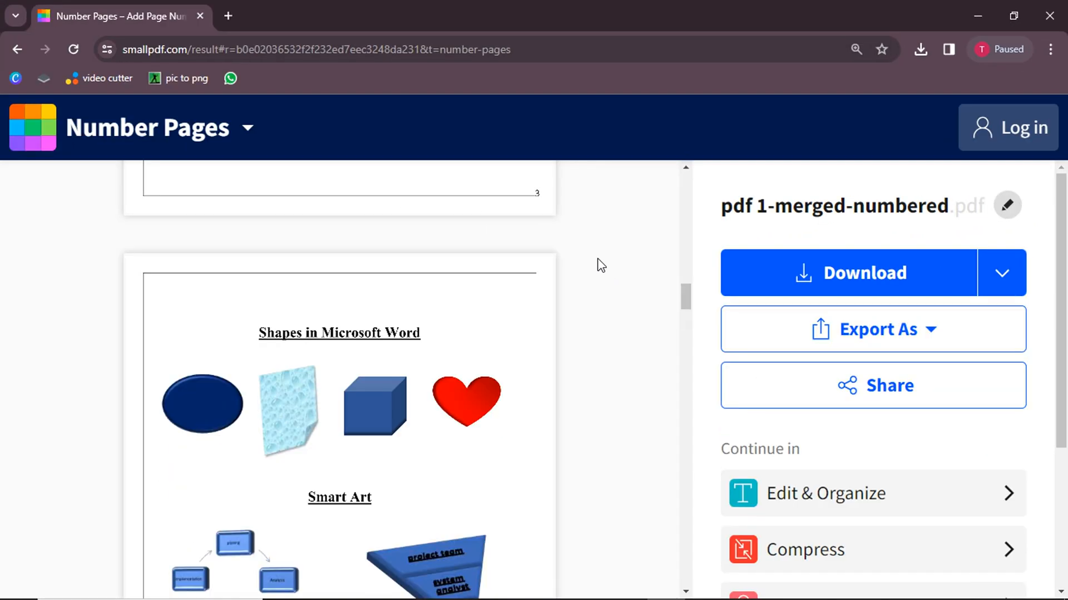
drag(687, 296, 691, 330)
scroll(657, 341, down, 4)
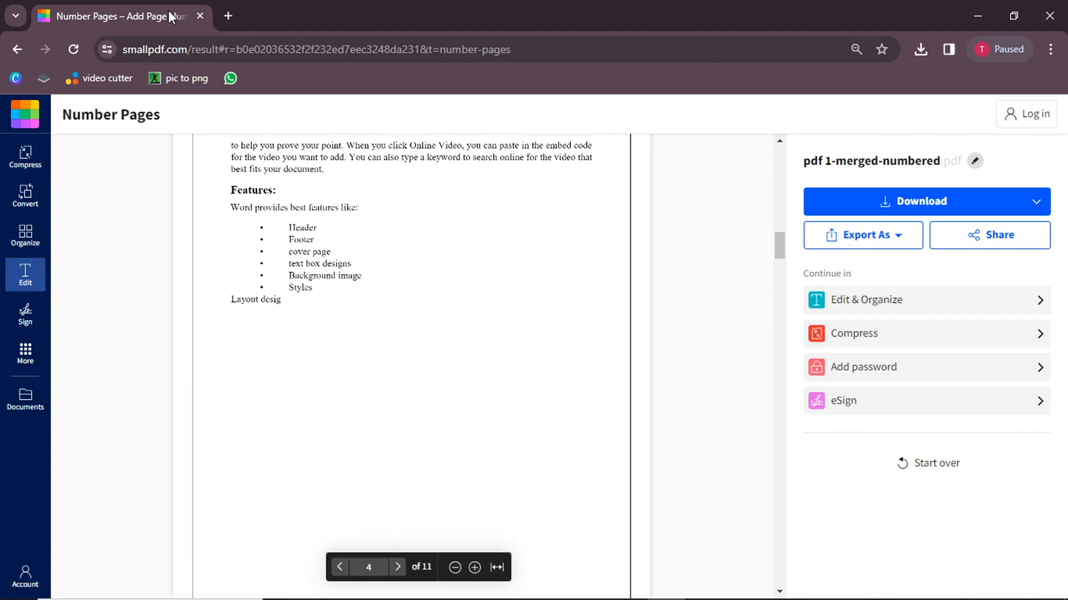
scroll(517, 352, up, 20)
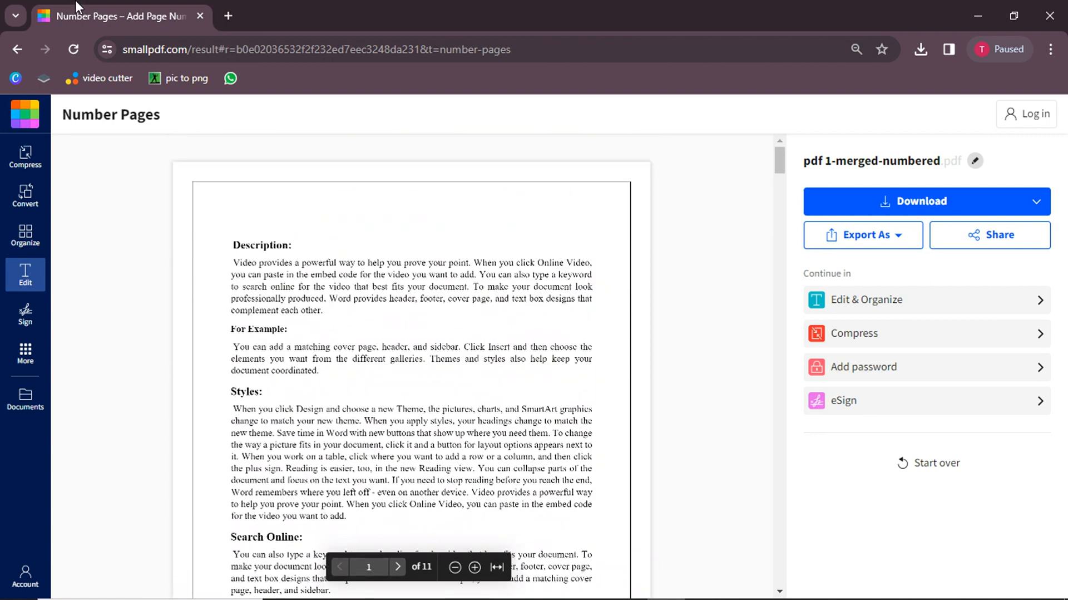
Minimize the browser, move pdf 1-merged from the Downloads folder to the desktop, and close the folder window.
click(984, 14)
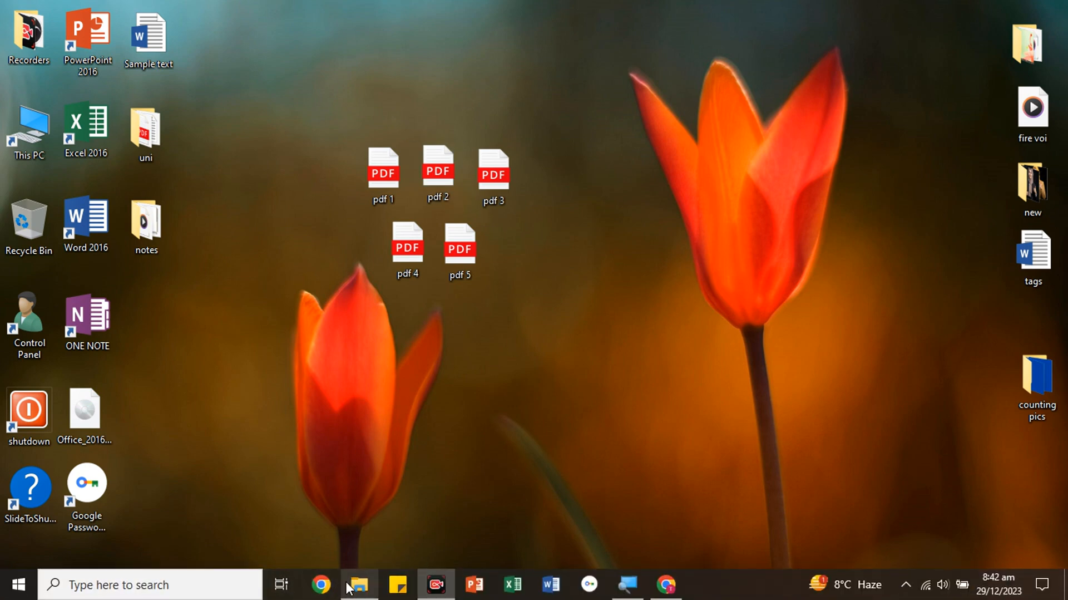
click(348, 587)
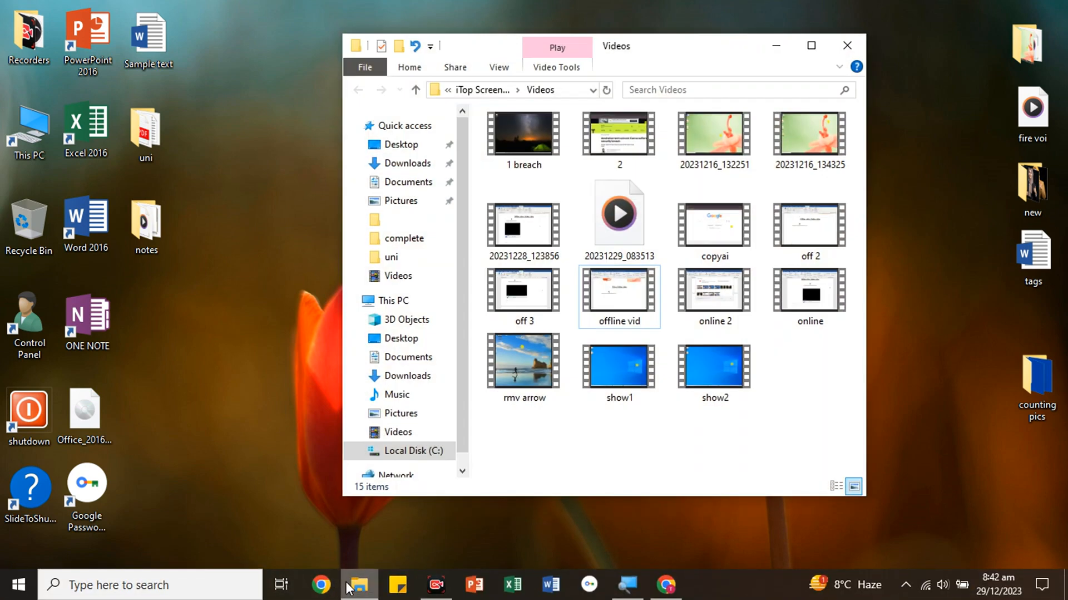
click(389, 164)
drag(600, 68, 720, 92)
drag(650, 187, 385, 112)
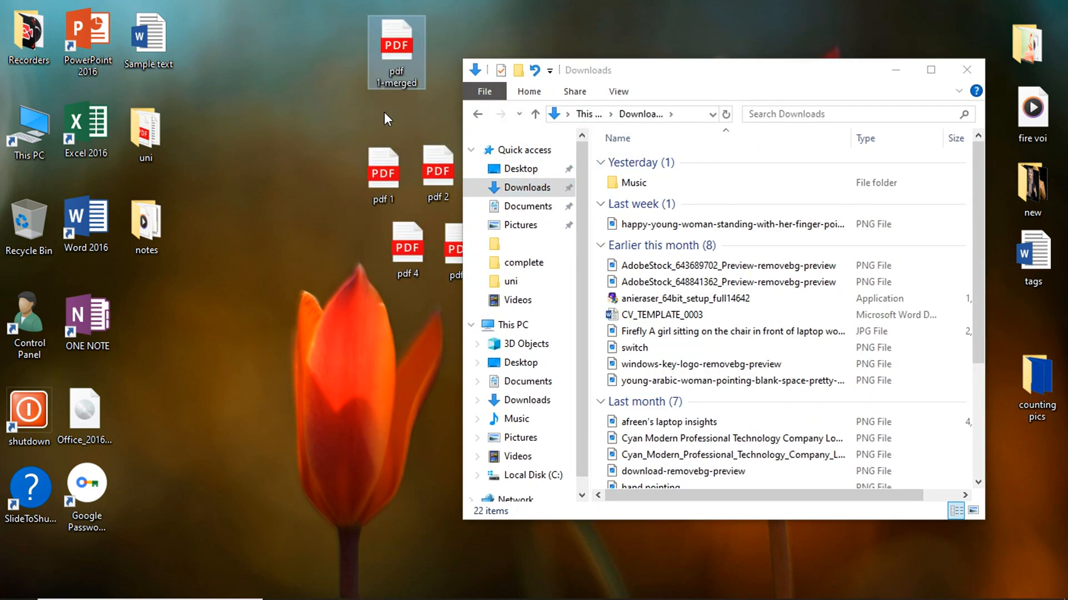
click(965, 76)
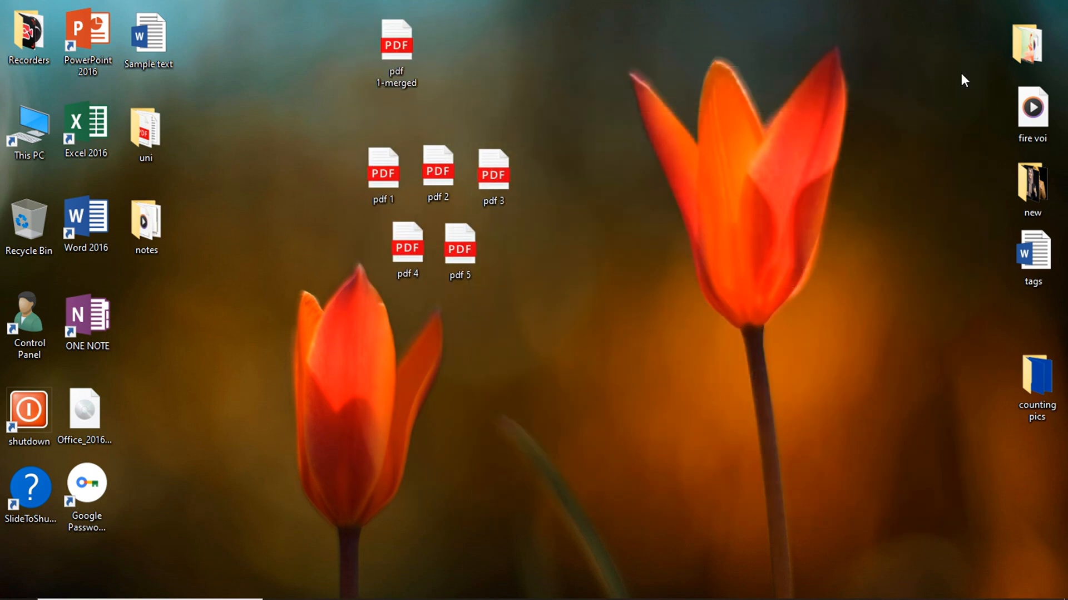
click(400, 177)
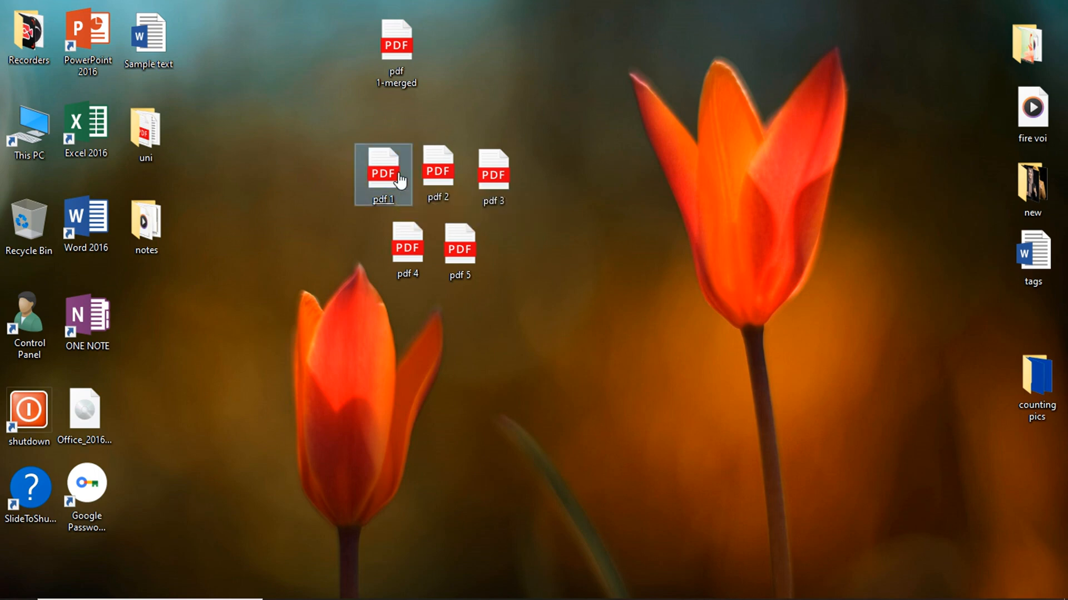
mouse_move(399, 177)
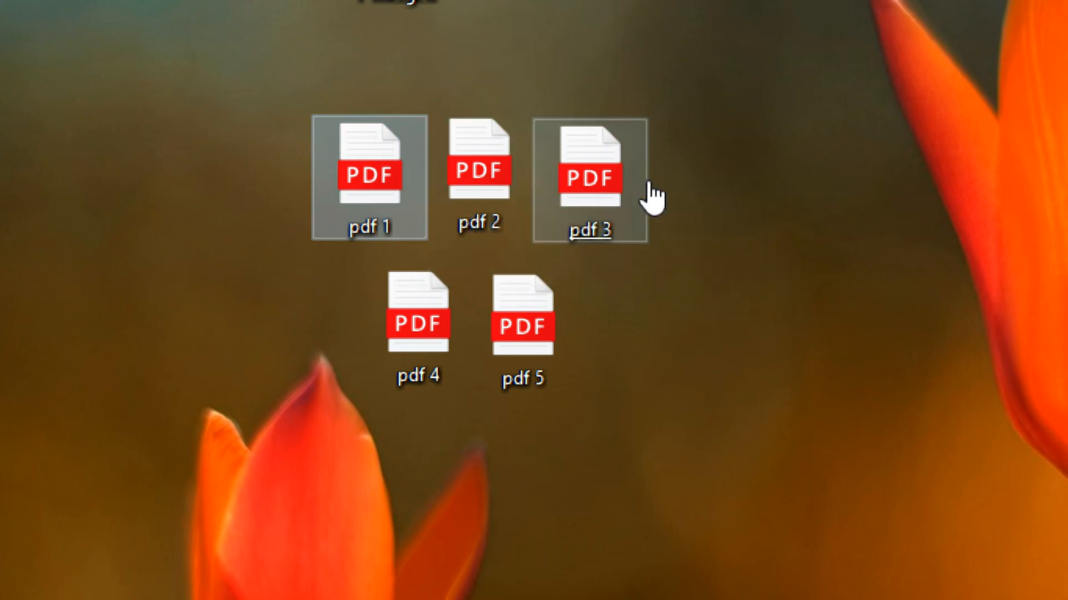
click(367, 334)
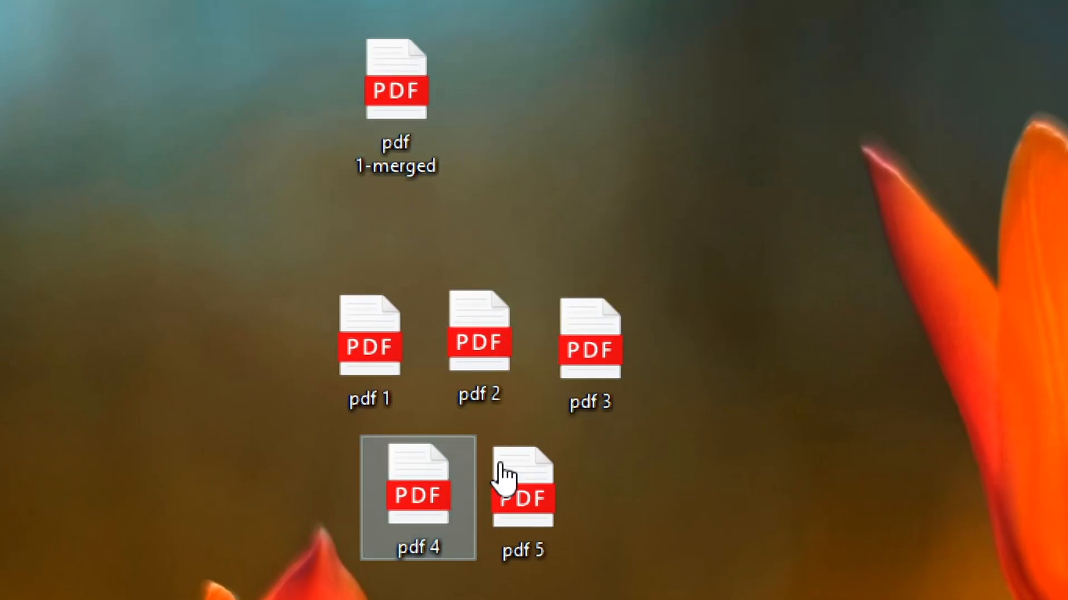
mouse_move(392, 112)
drag(207, 377, 800, 539)
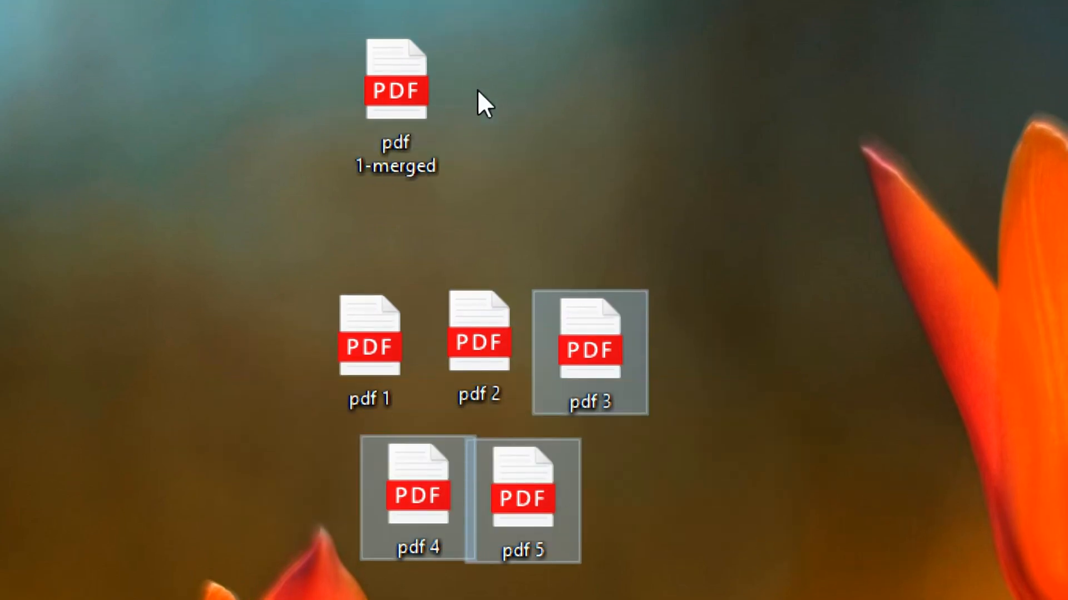
click(413, 147)
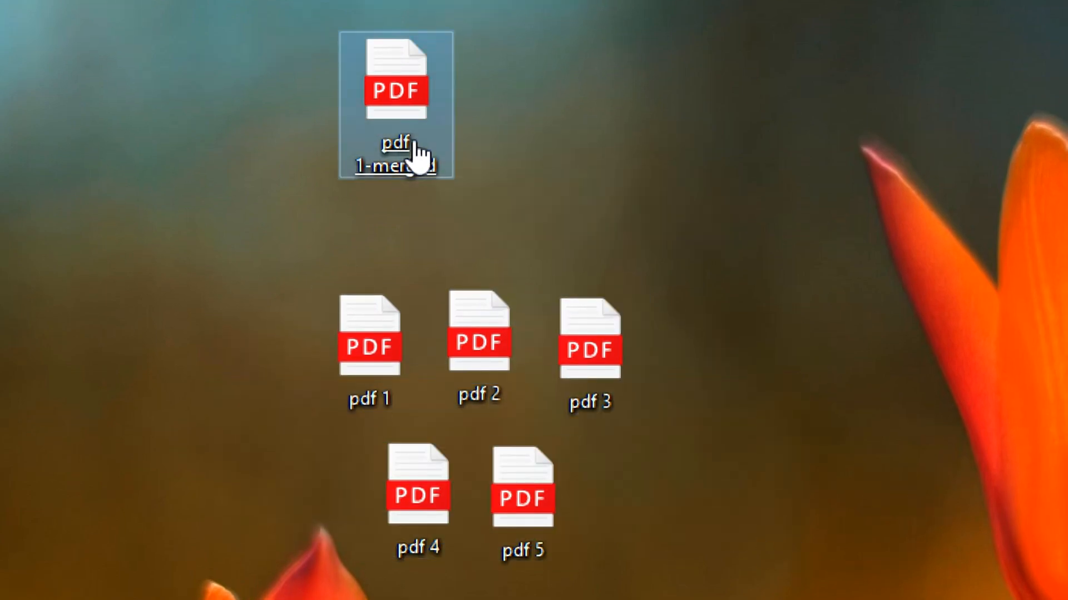